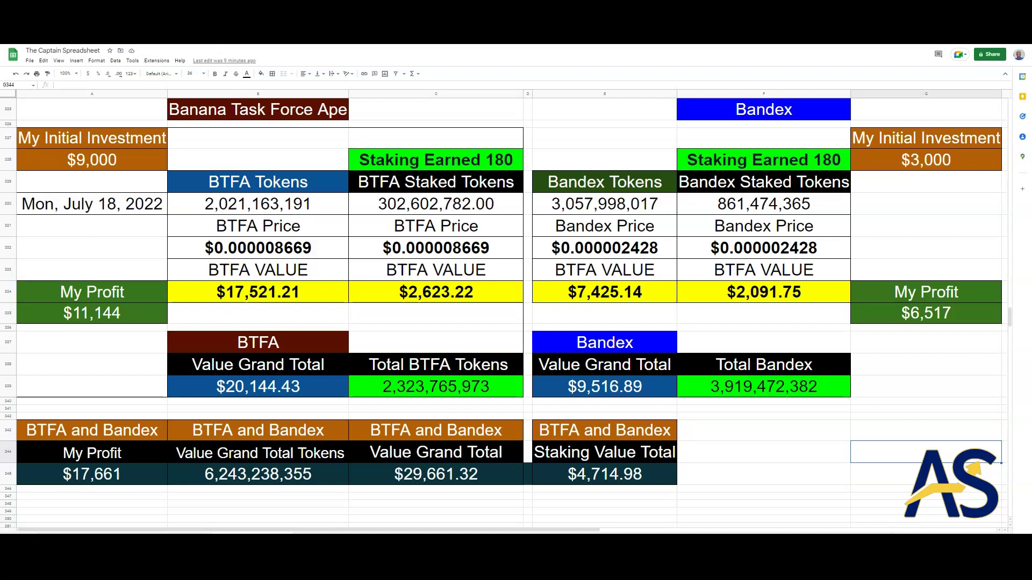
# Step: Review the portfolio history, comparing the July 18, 2022 block with the July 11 block and the first entry of April 20, 2022
pyautogui.scroll(10, 503, 312)
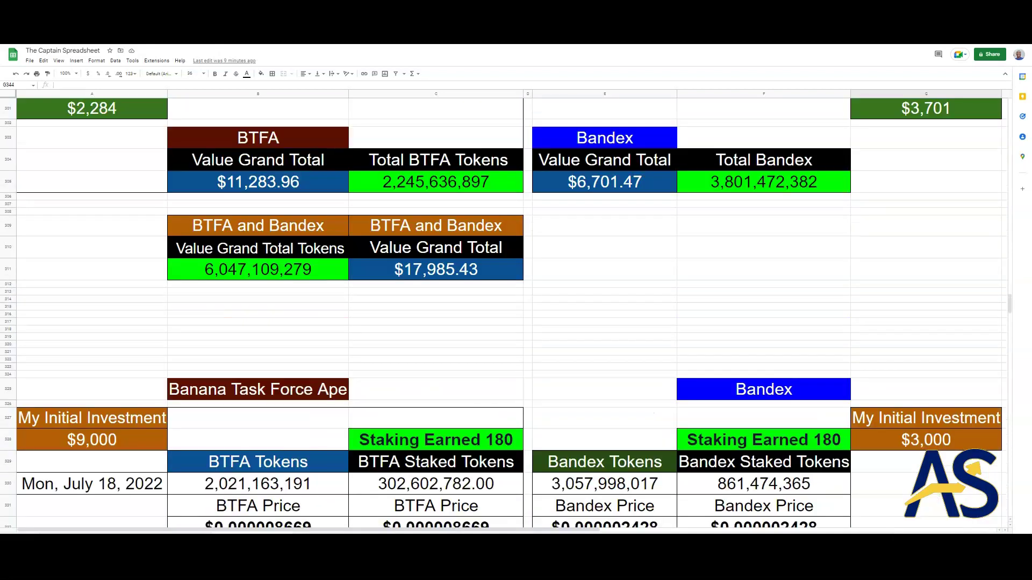
pyautogui.scroll(-1, 503, 312)
pyautogui.scroll(-2, 503, 311)
pyautogui.scroll(2, 503, 311)
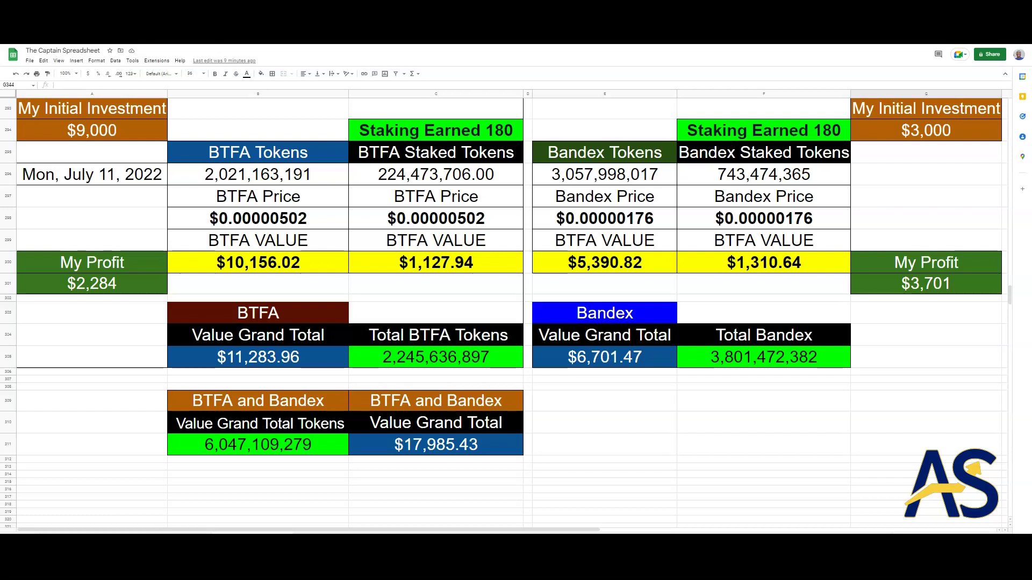
pyautogui.scroll(-12, 502, 312)
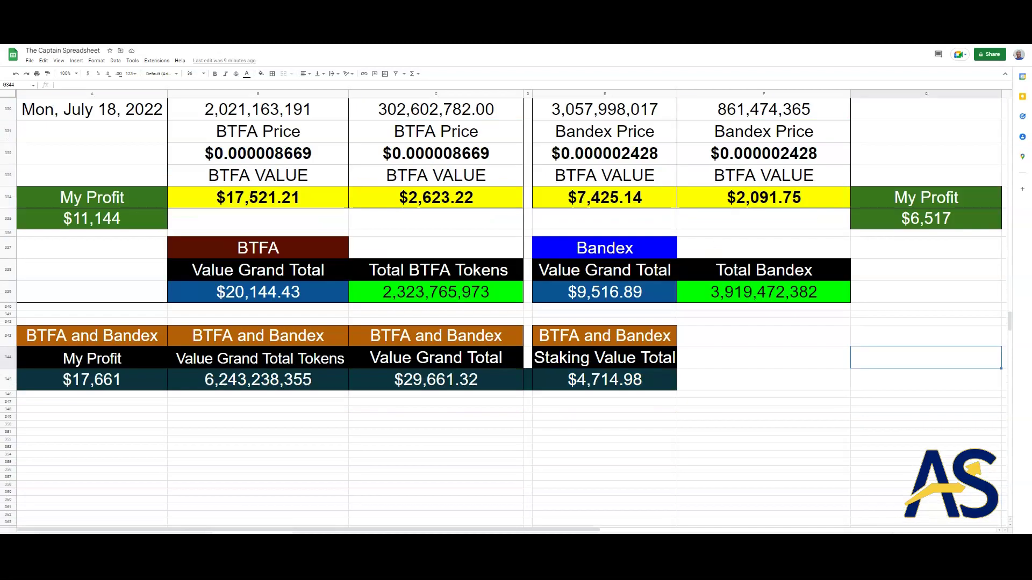
pyautogui.scroll(1, 503, 312)
pyautogui.scroll(1, 503, 313)
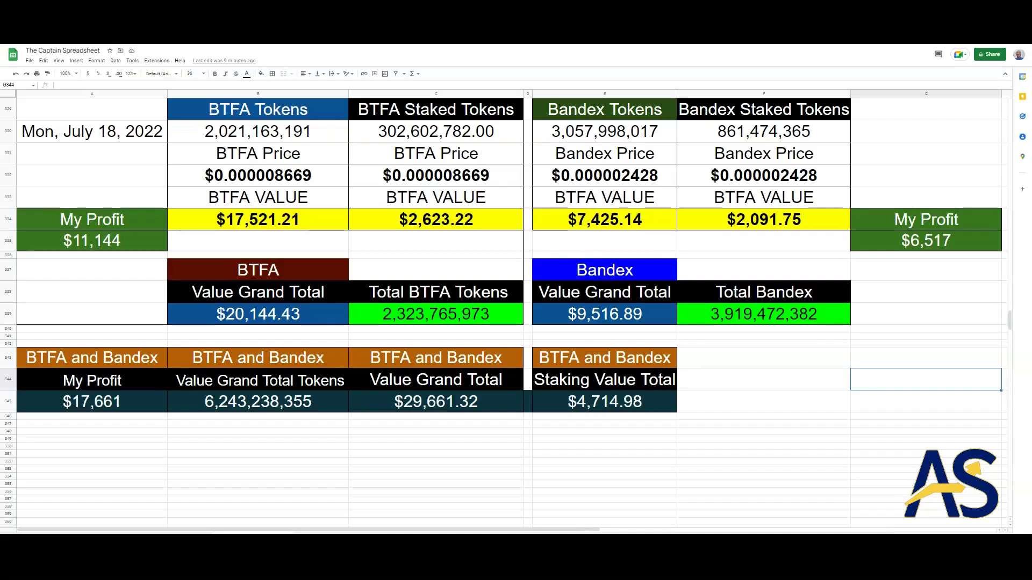
pyautogui.scroll(2, 503, 312)
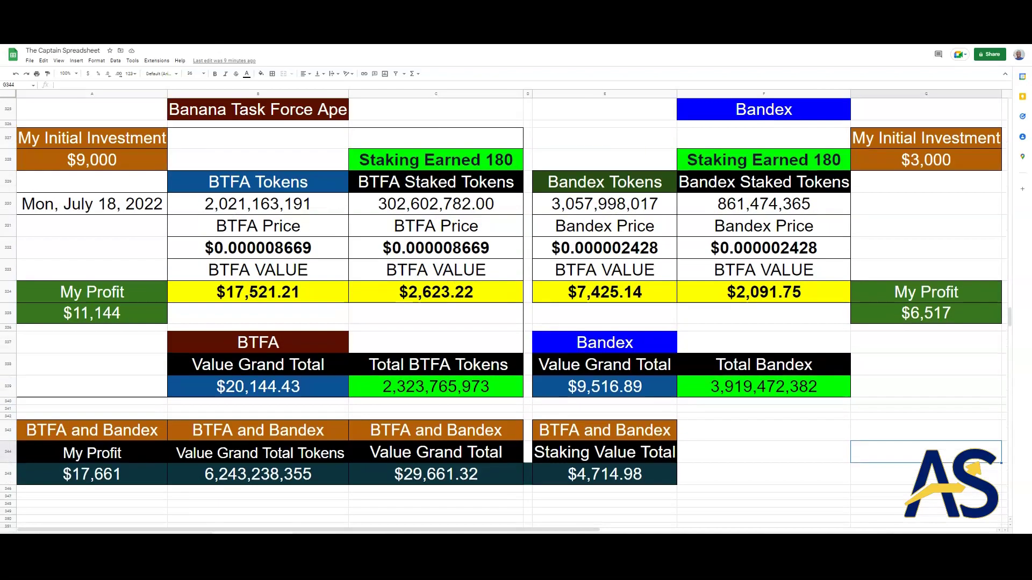
pyautogui.scroll(1, 503, 307)
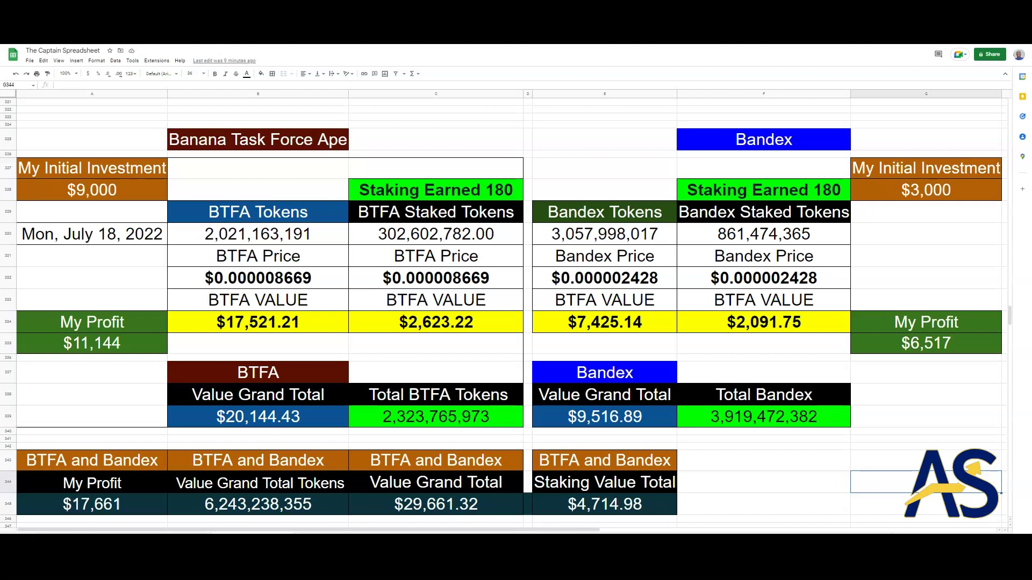
pyautogui.moveTo(1010, 315); pyautogui.dragTo(1010, 108)
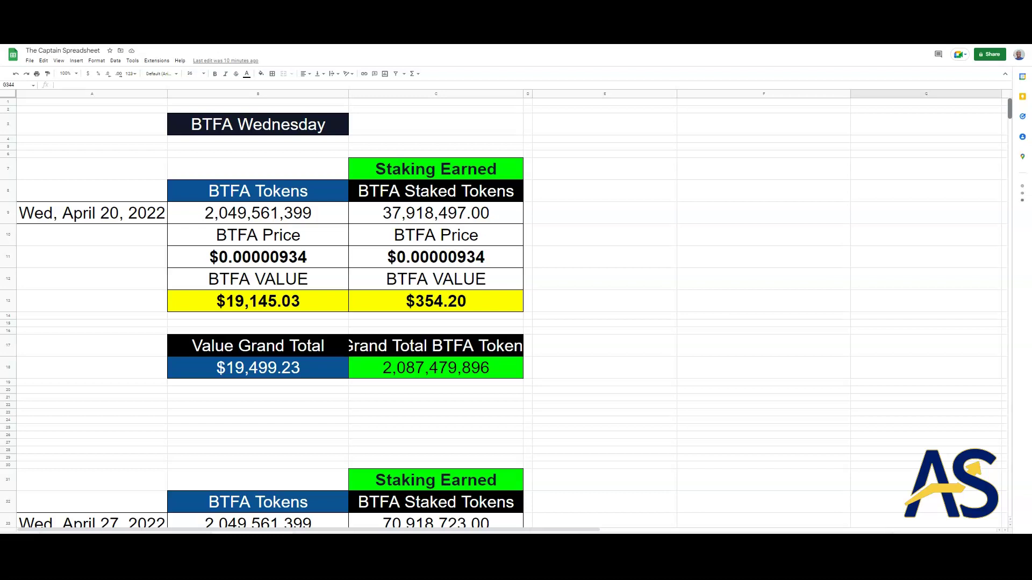
pyautogui.moveTo(1009, 109); pyautogui.dragTo(1010, 315)
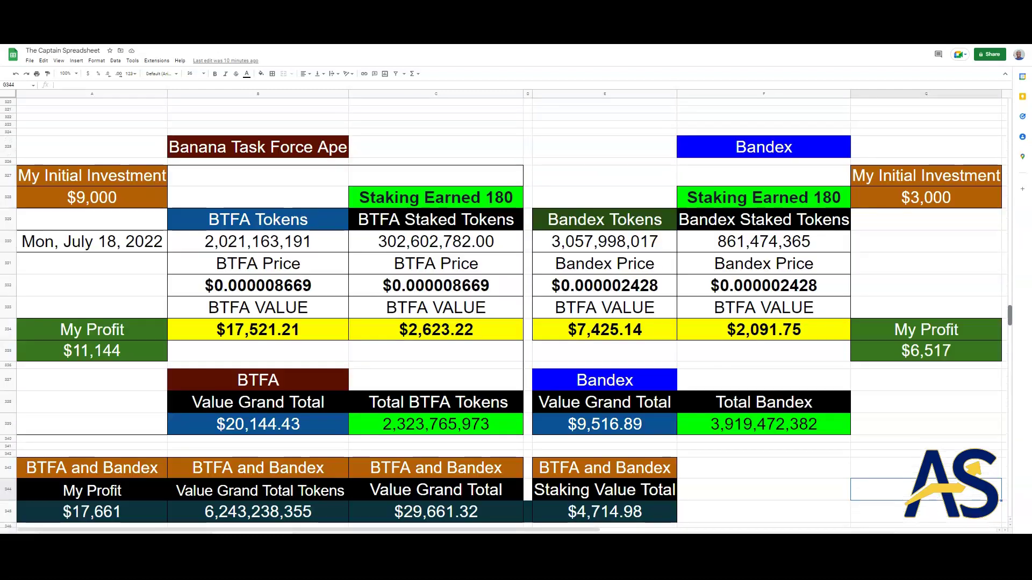
pyautogui.scroll(-2, 510, 311)
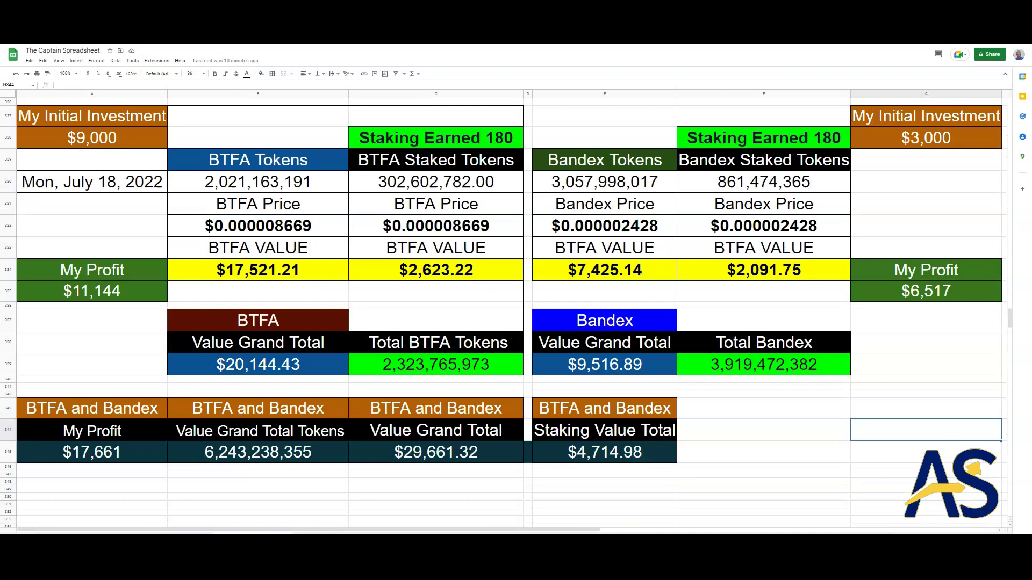
# Step: Examine the profit, value grand total and staked token figures for Bandex and BTFA in the July 18, 2022 block
pyautogui.moveTo(926, 270); pyautogui.dragTo(926, 306)
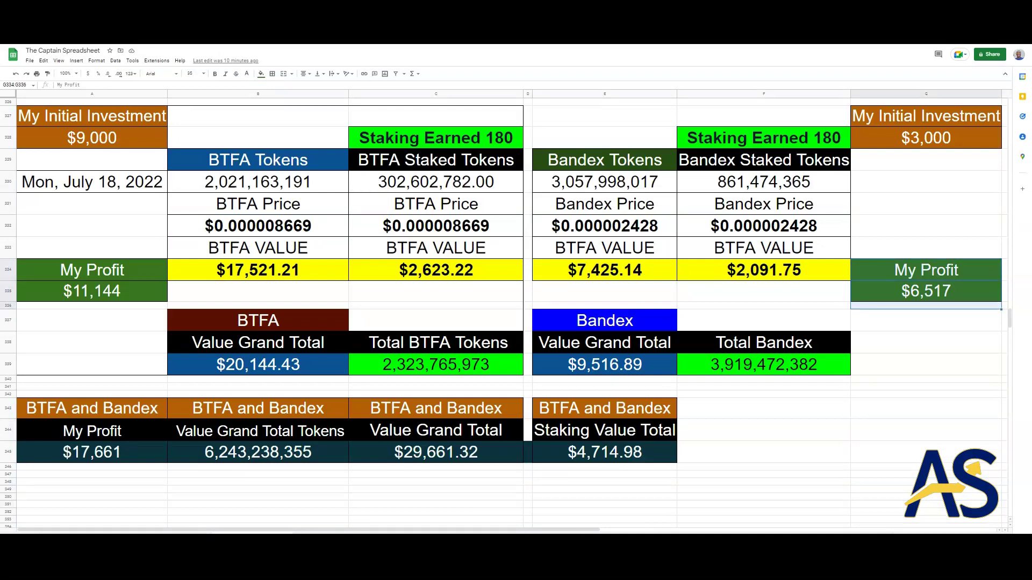
pyautogui.click(605, 364)
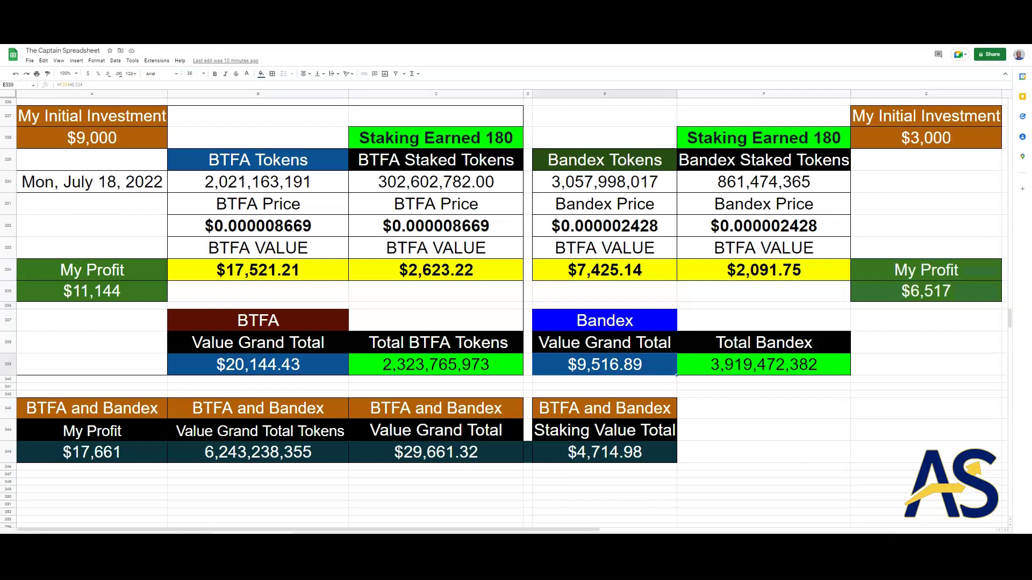
pyautogui.moveTo(763, 138); pyautogui.dragTo(764, 292)
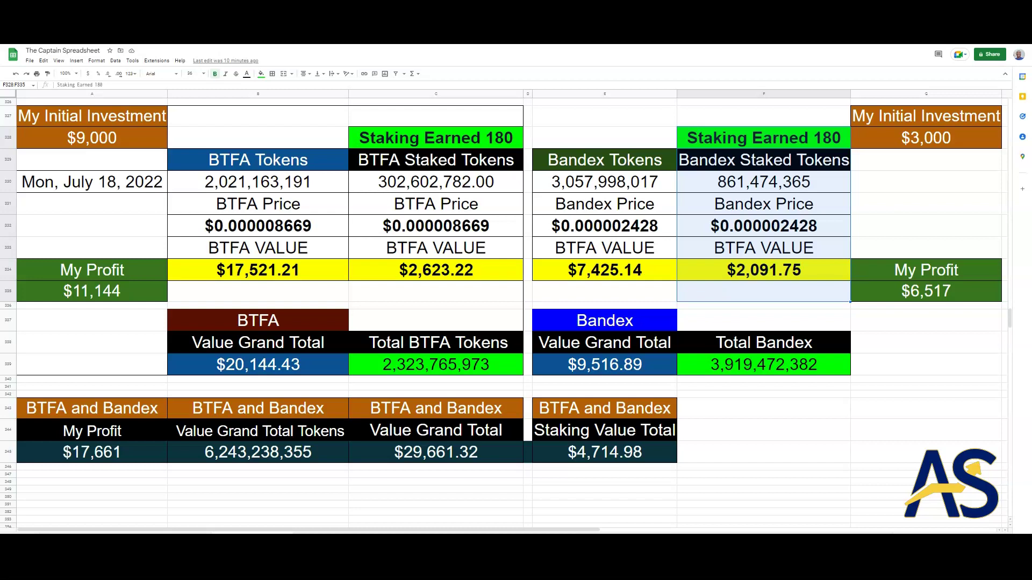
pyautogui.click(764, 182)
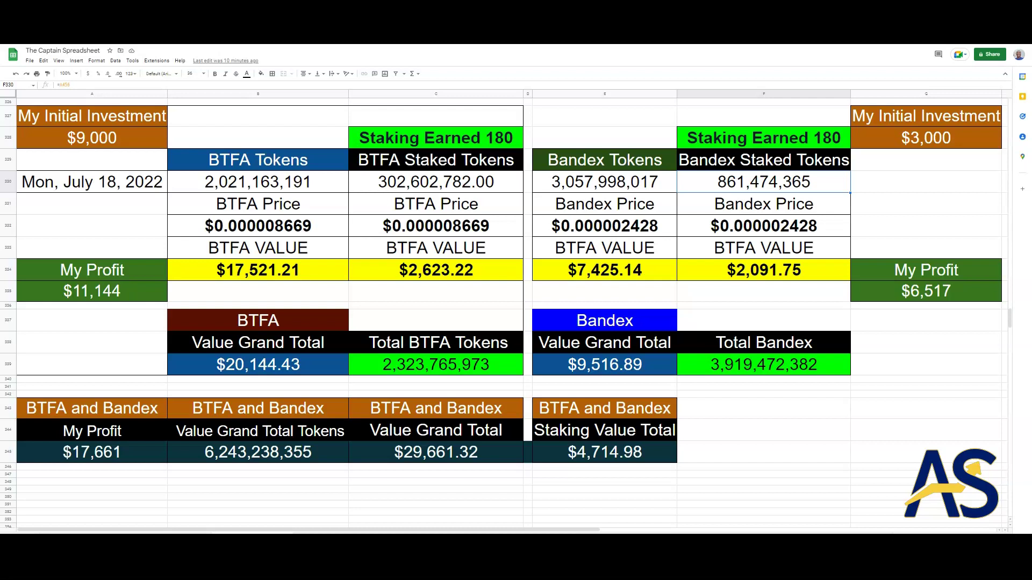
pyautogui.moveTo(92, 116); pyautogui.dragTo(436, 365)
pyautogui.click(258, 365)
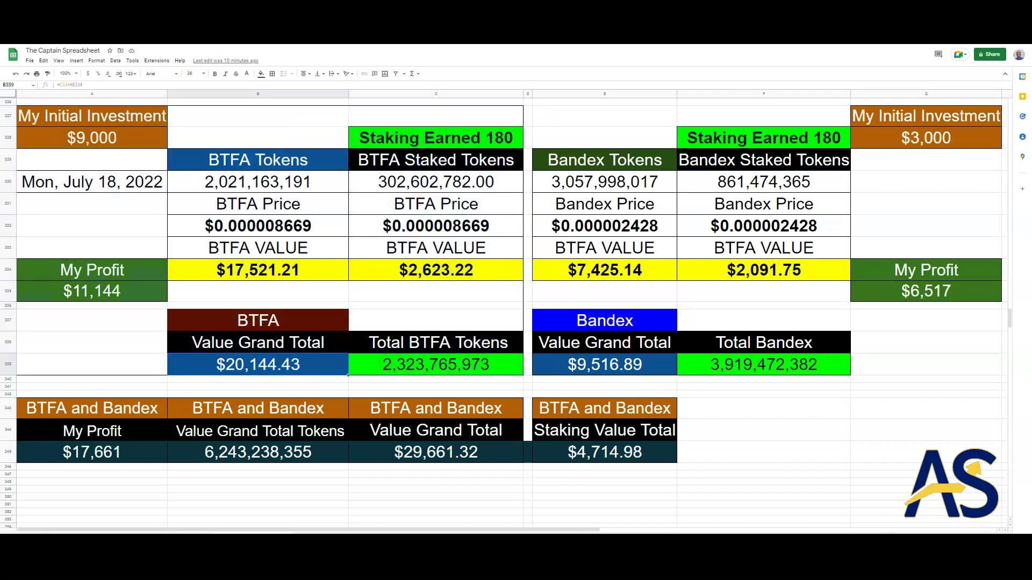
pyautogui.moveTo(92, 247); pyautogui.dragTo(92, 290)
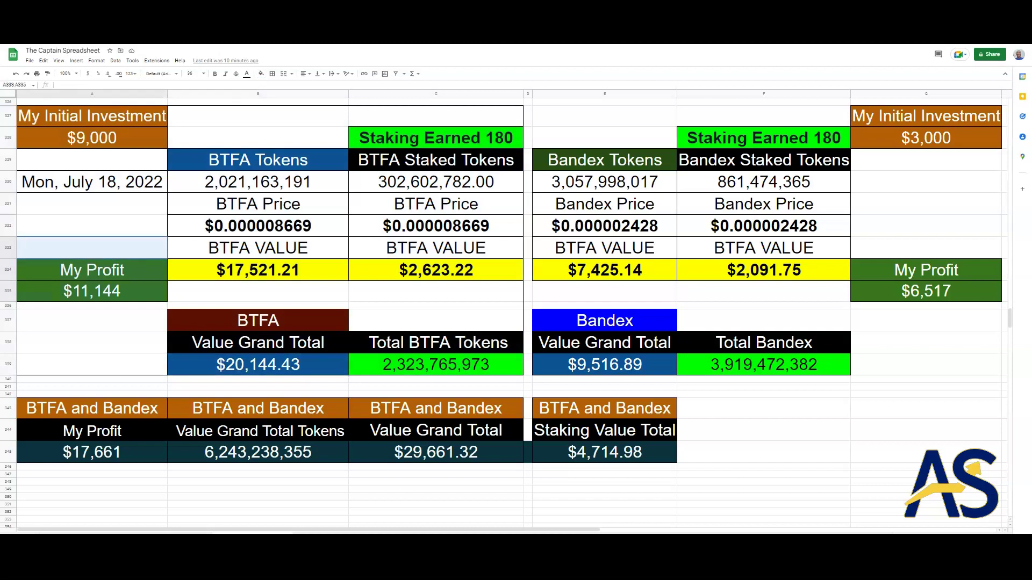
pyautogui.click(435, 270)
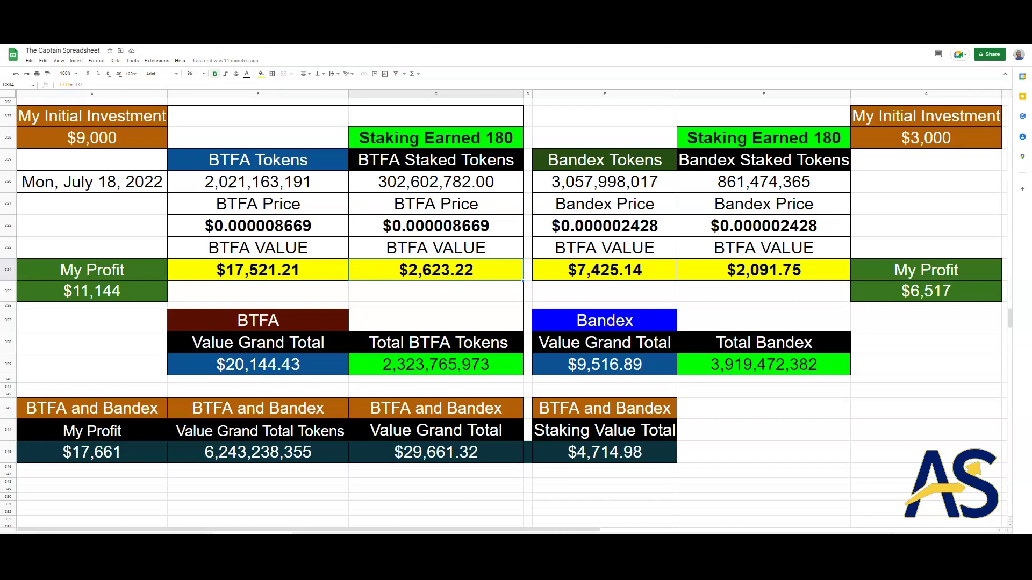
# Step: Examine the combined BTFA and Bandex summary for July 18: staking value total, value grand total and grand total tokens
pyautogui.scroll(-3, 511, 311)
pyautogui.moveTo(91, 300); pyautogui.dragTo(617, 359)
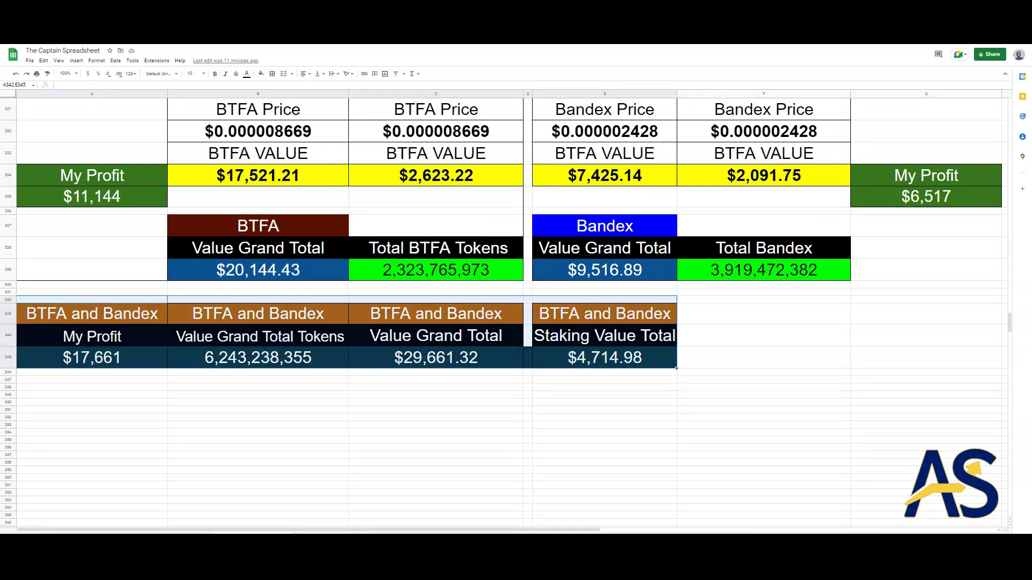
pyautogui.click(605, 410)
pyautogui.moveTo(604, 313); pyautogui.dragTo(605, 380)
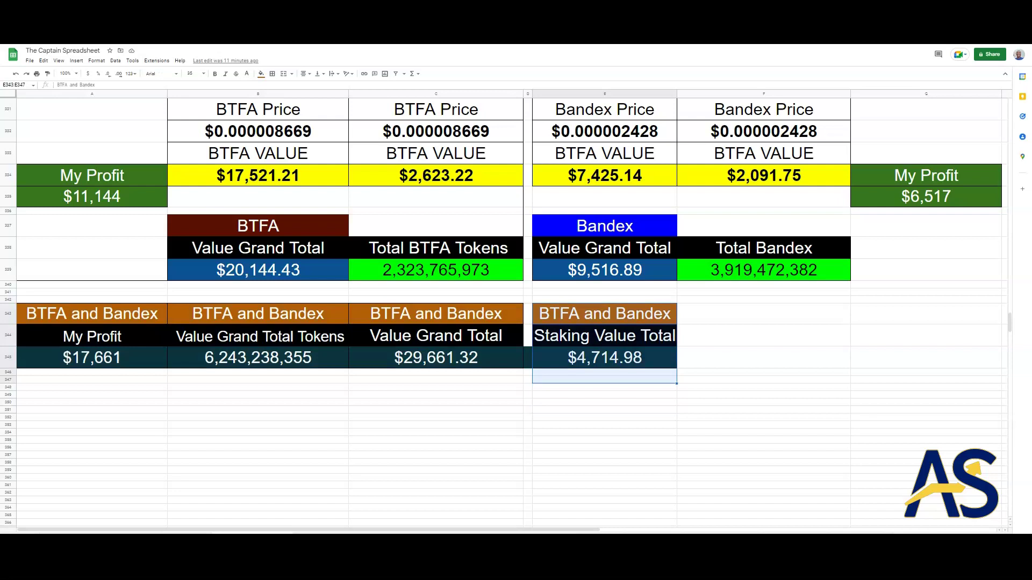
pyautogui.moveTo(436, 313); pyautogui.dragTo(435, 358)
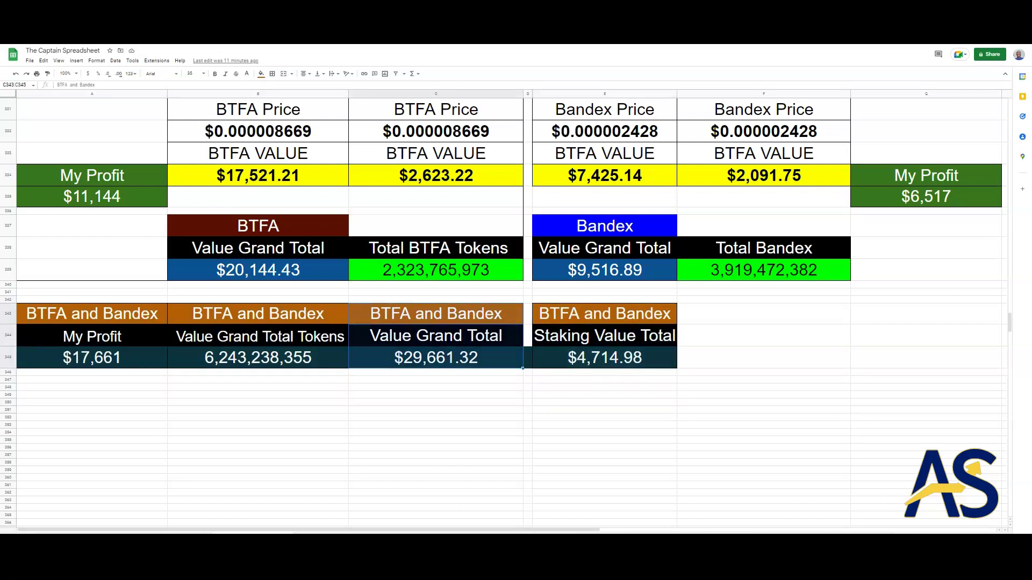
pyautogui.moveTo(258, 314); pyautogui.dragTo(258, 372)
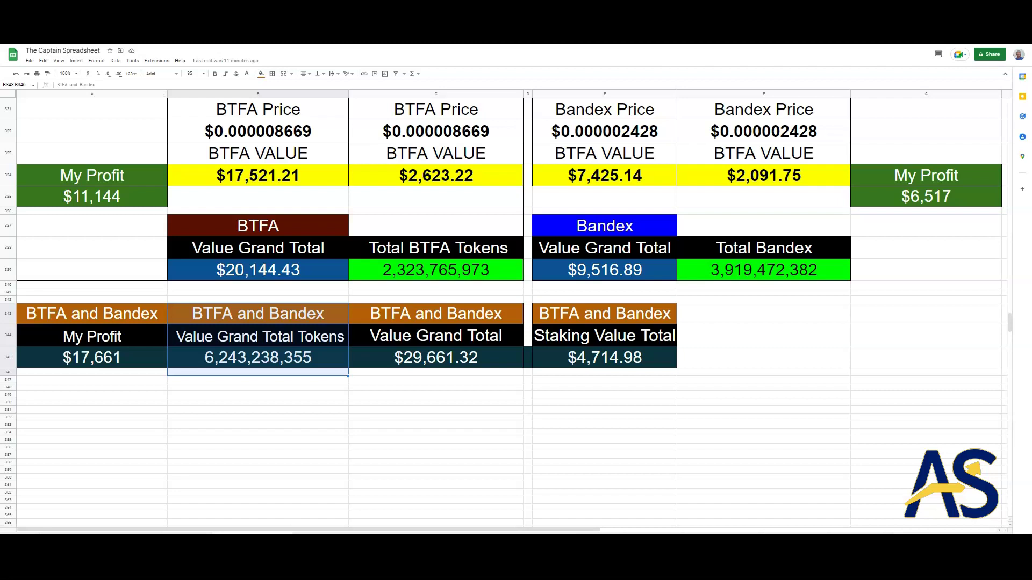
# Step: Check the token price chart's 24-hour and one-week changes and compare the July 11 portfolio block with July 18
pyautogui.scroll(5, 506, 311)
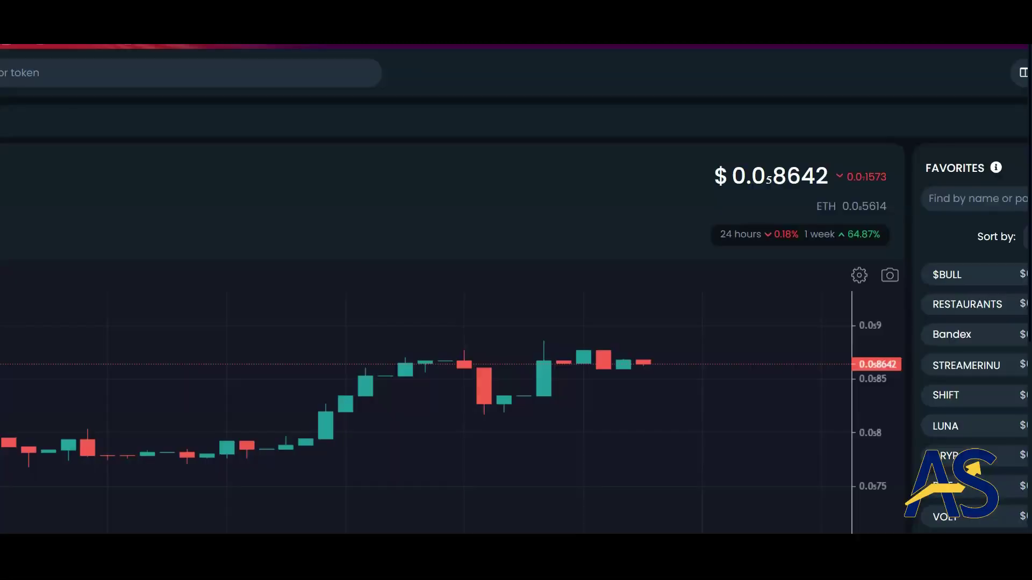
pyautogui.doubleClick(862, 235)
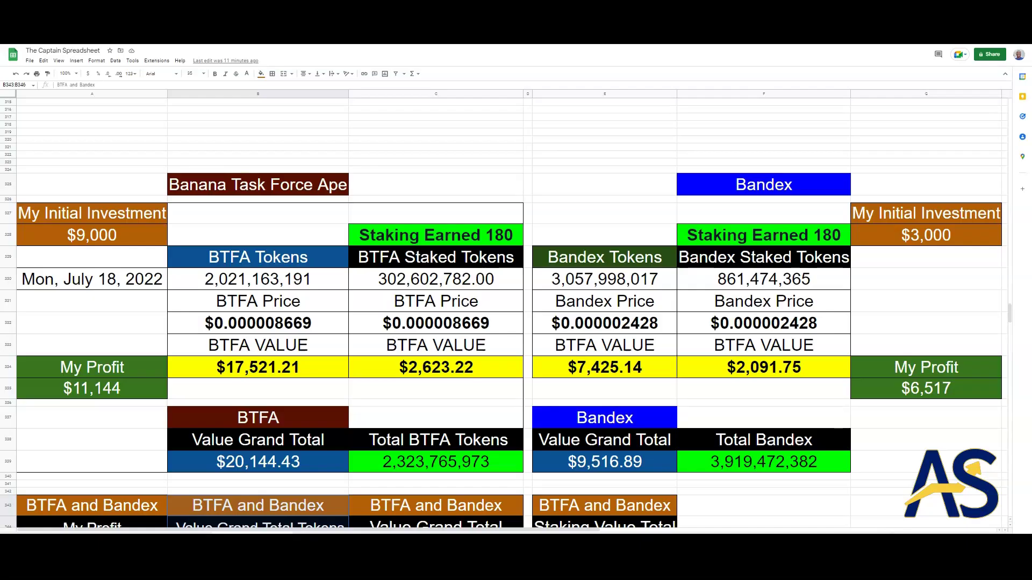
pyautogui.scroll(-1, 503, 339)
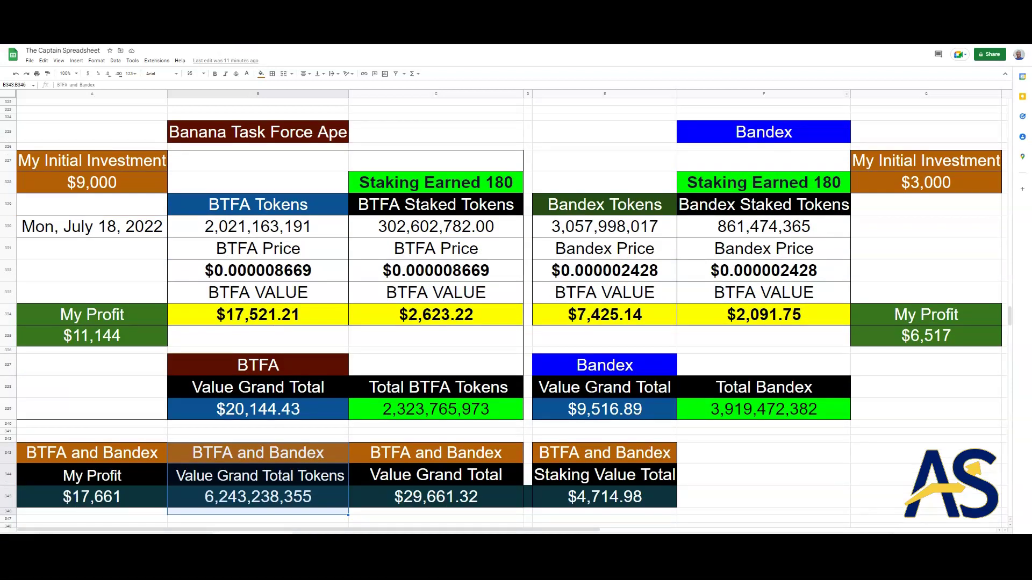
pyautogui.scroll(9, 503, 312)
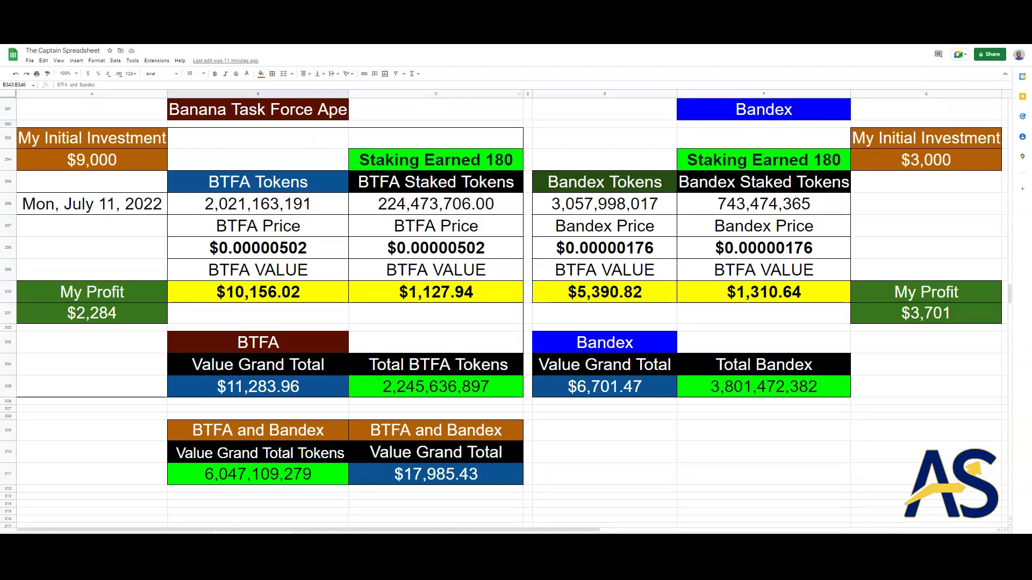
pyautogui.scroll(-8, 502, 312)
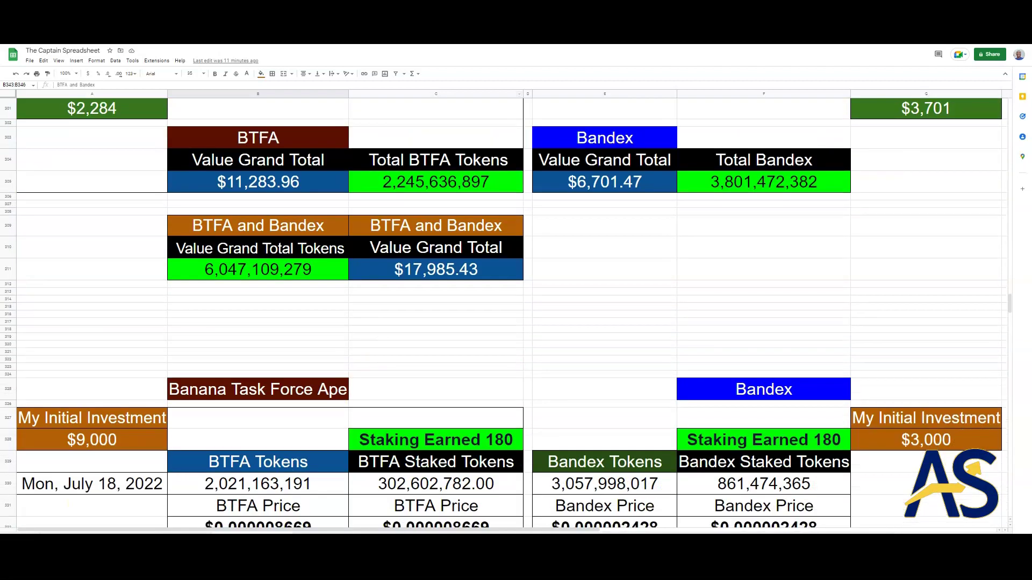
pyautogui.scroll(-1, 503, 311)
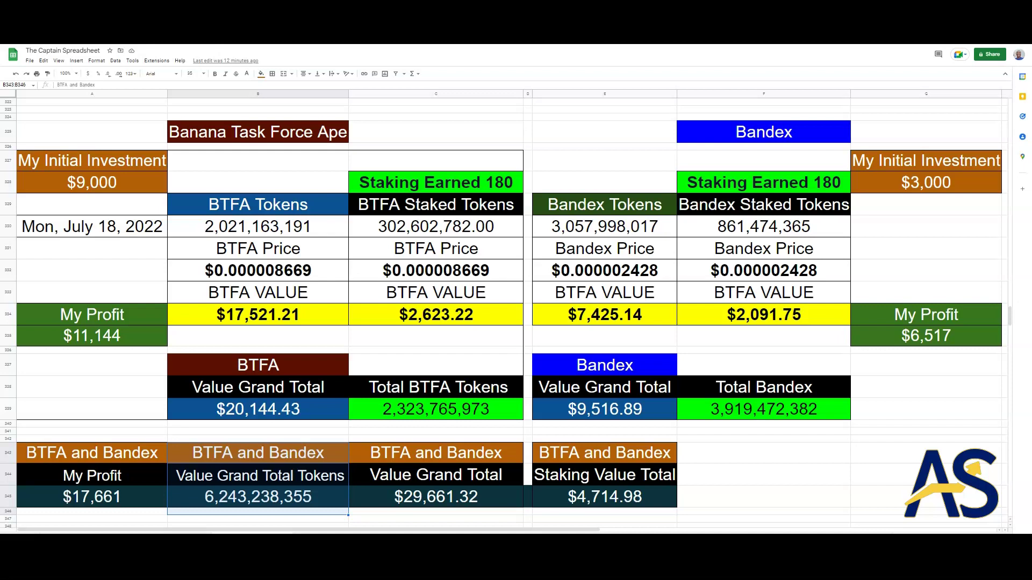
# Step: Set the BTFA price under BTFA Tokens in the July 18 block to 0.0000866887213427766 by removing one decimal zero
pyautogui.doubleClick(258, 270)
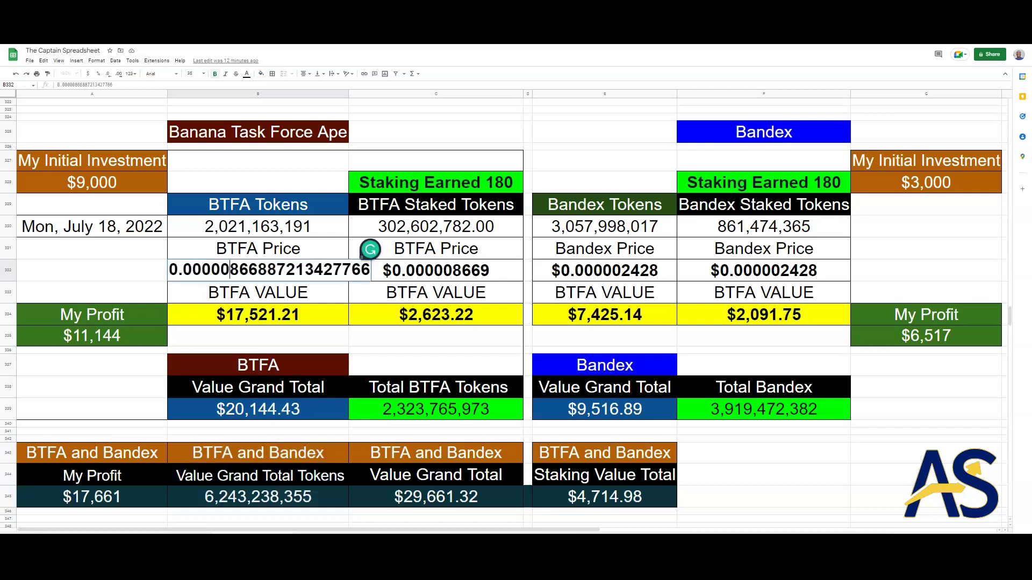
pyautogui.press('BackSpace')
pyautogui.write('\\')
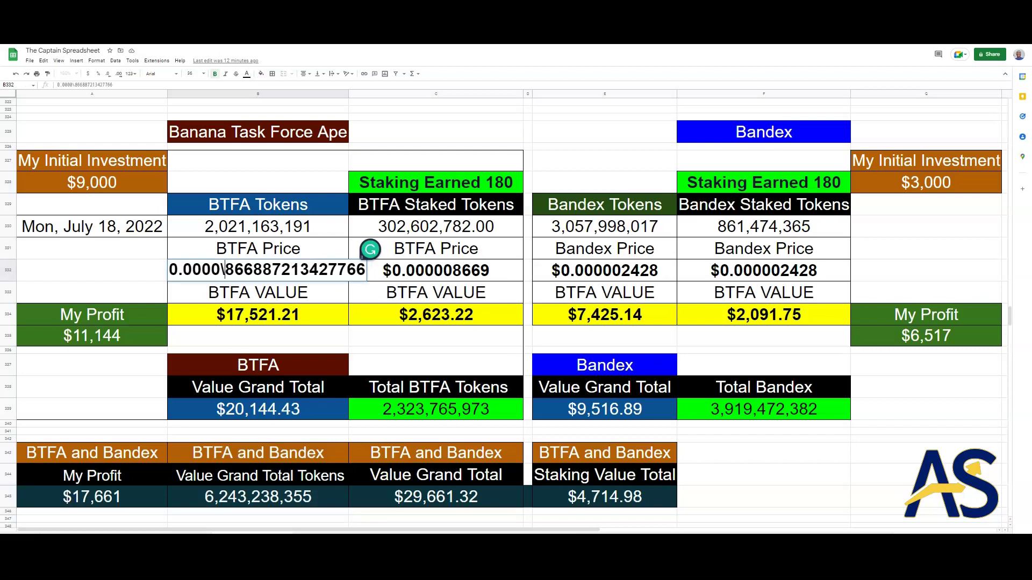
pyautogui.press('BackSpace')
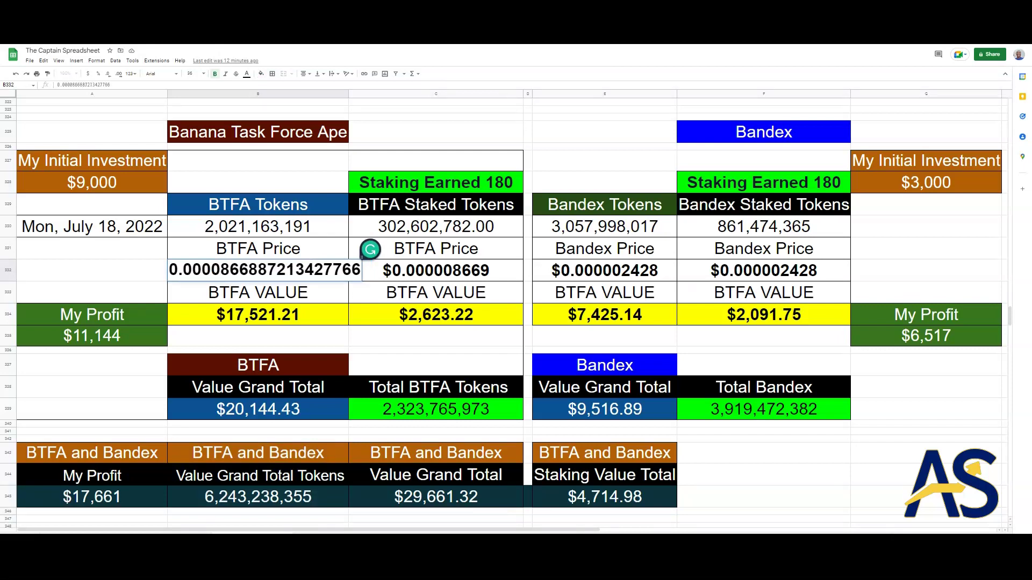
pyautogui.click(436, 335)
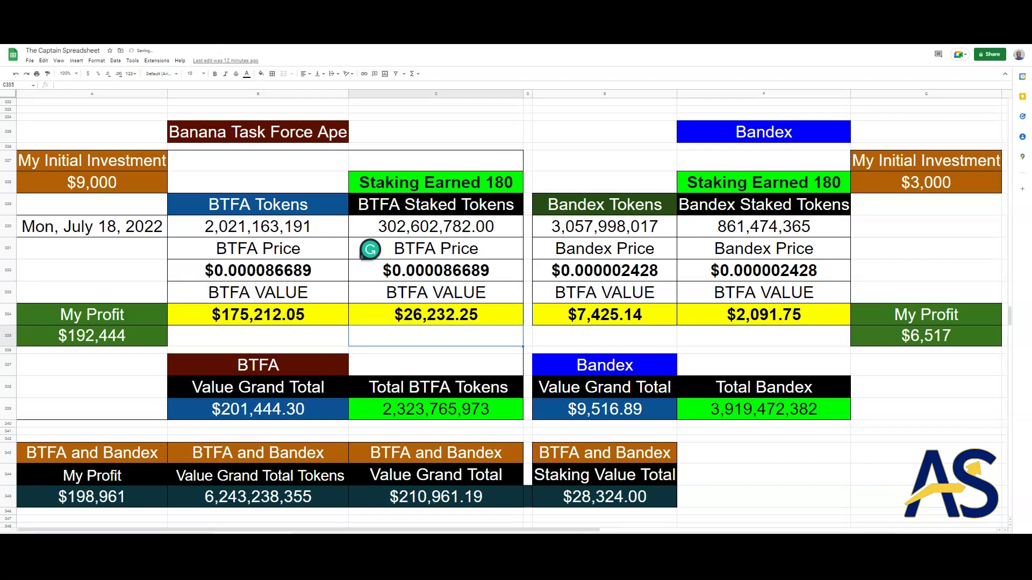
# Step: Try a BTFA price of $0.000866887 in the July 18 block by removing another decimal zero, and undo that change
pyautogui.doubleClick(257, 271)
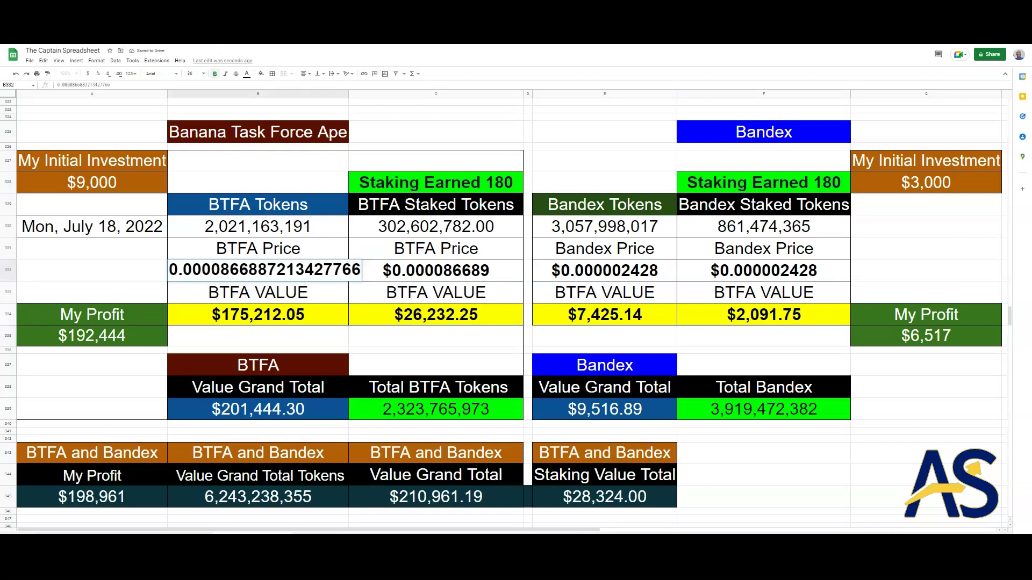
pyautogui.press('BackSpace')
pyautogui.click(764, 453)
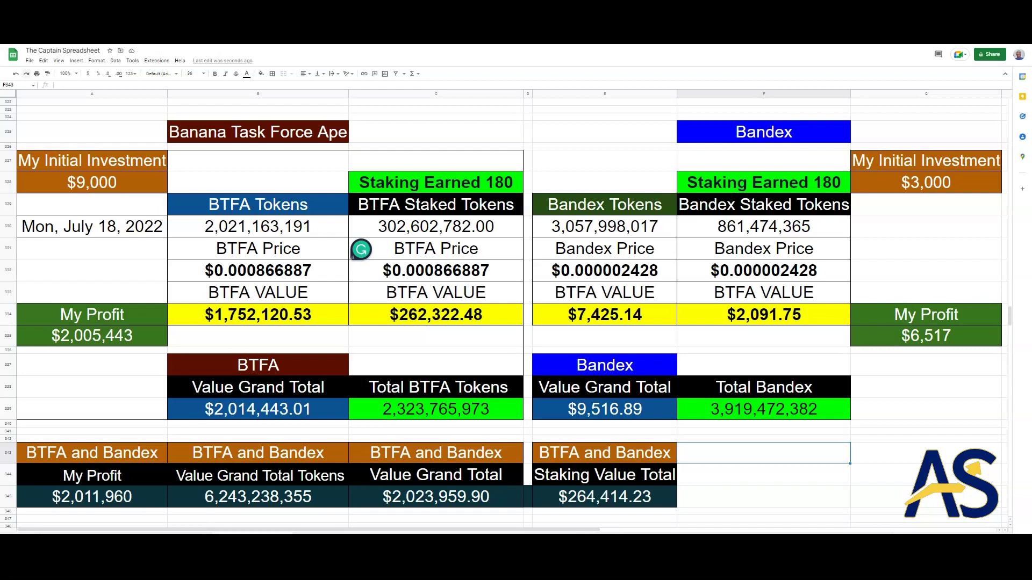
pyautogui.hotkey('ctrl', 'z')
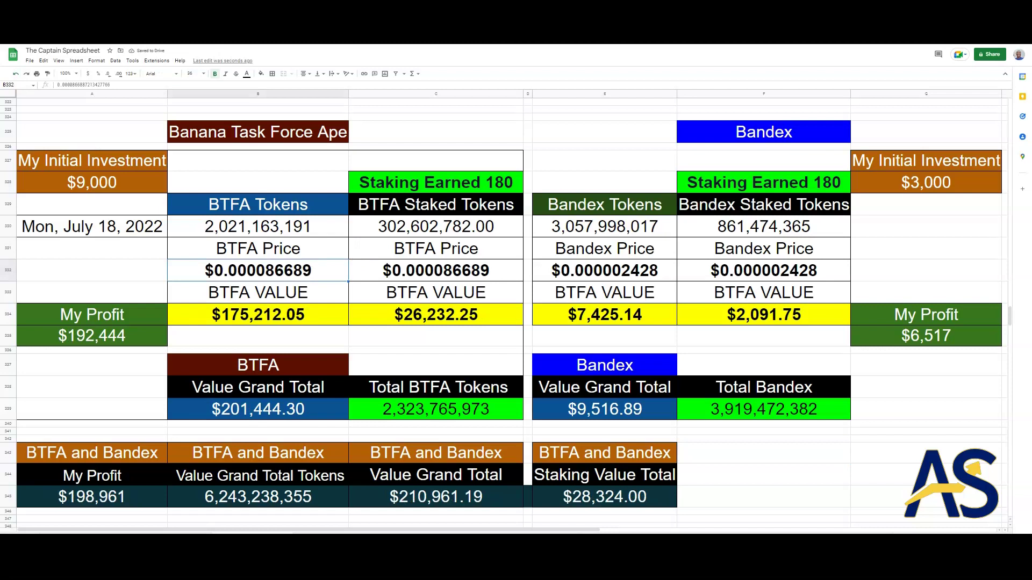
# Step: Set the Bandex price under Bandex Tokens in the July 18 block to $0.000024281 by removing one decimal zero
pyautogui.doubleClick(585, 271)
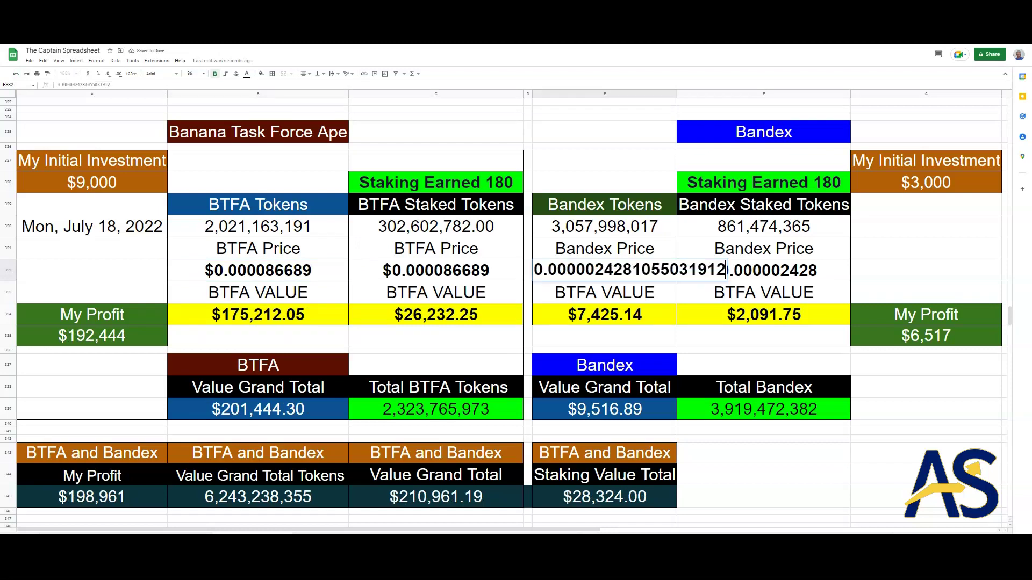
pyautogui.click(576, 271)
pyautogui.press('BackSpace')
pyautogui.click(763, 474)
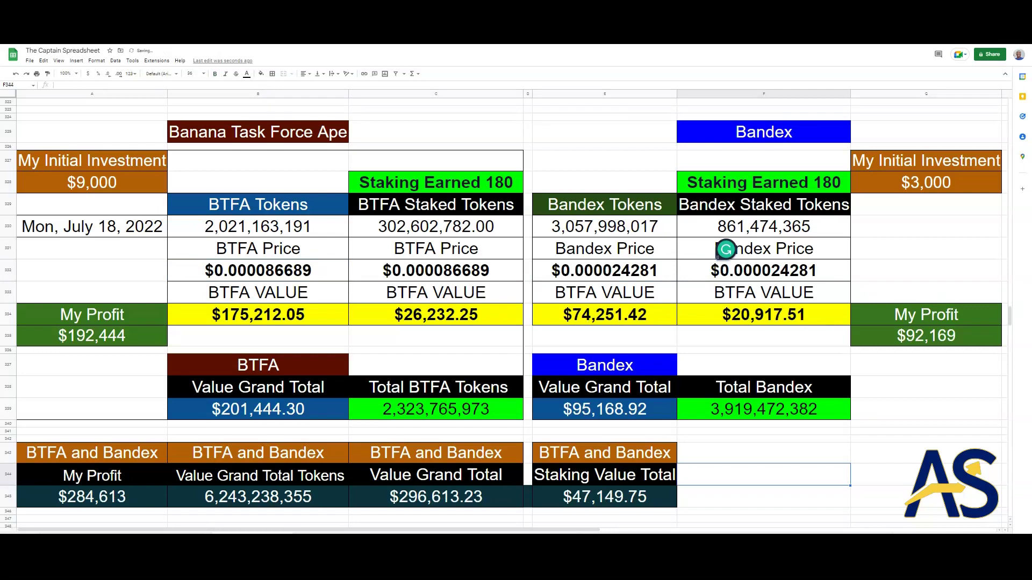